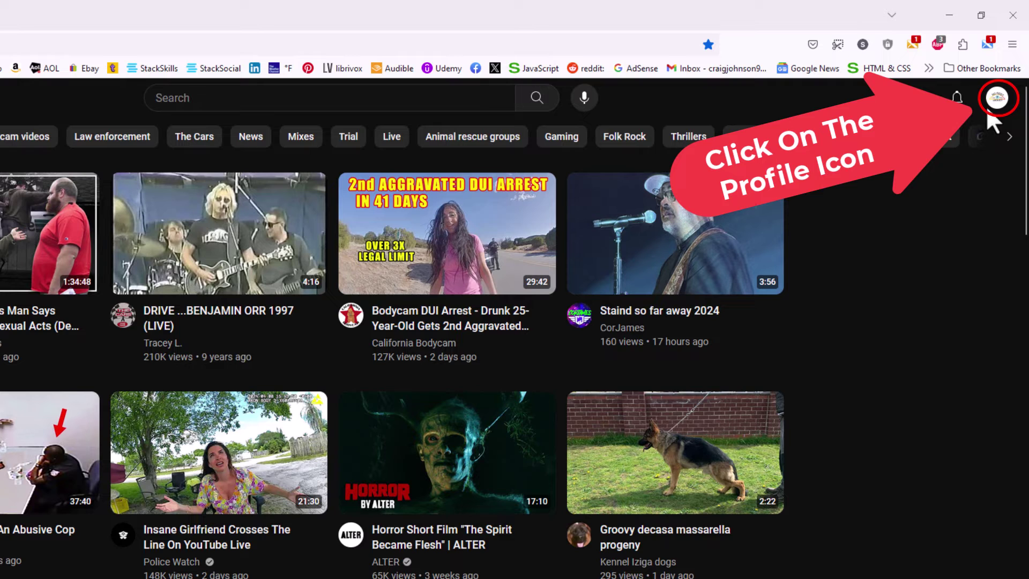
- Open YouTube Settings through the profile avatar's account menu, landing on Account
{"action": "left_click", "coordinate": [997, 98]}
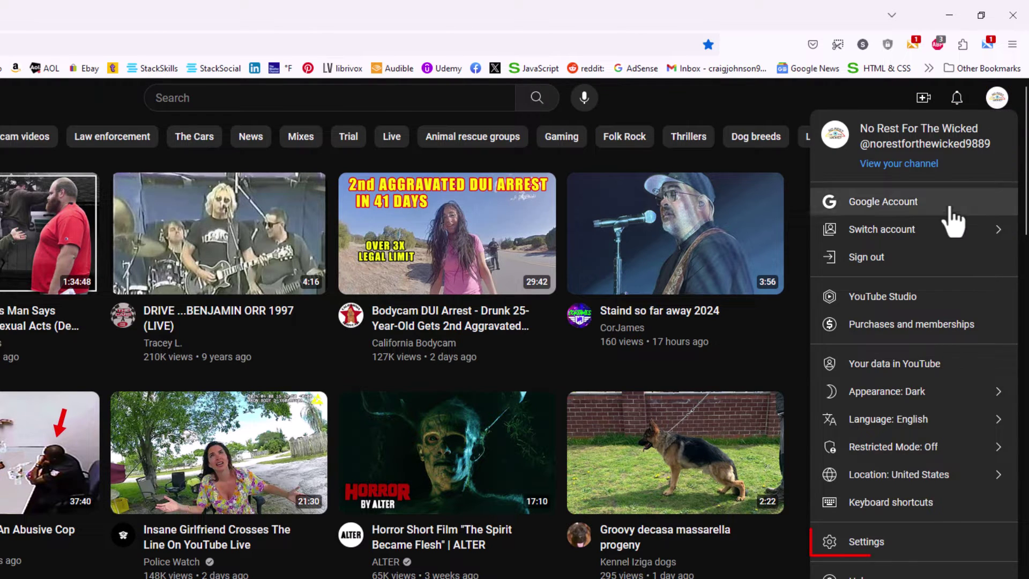
{"action": "left_click", "coordinate": [915, 545]}
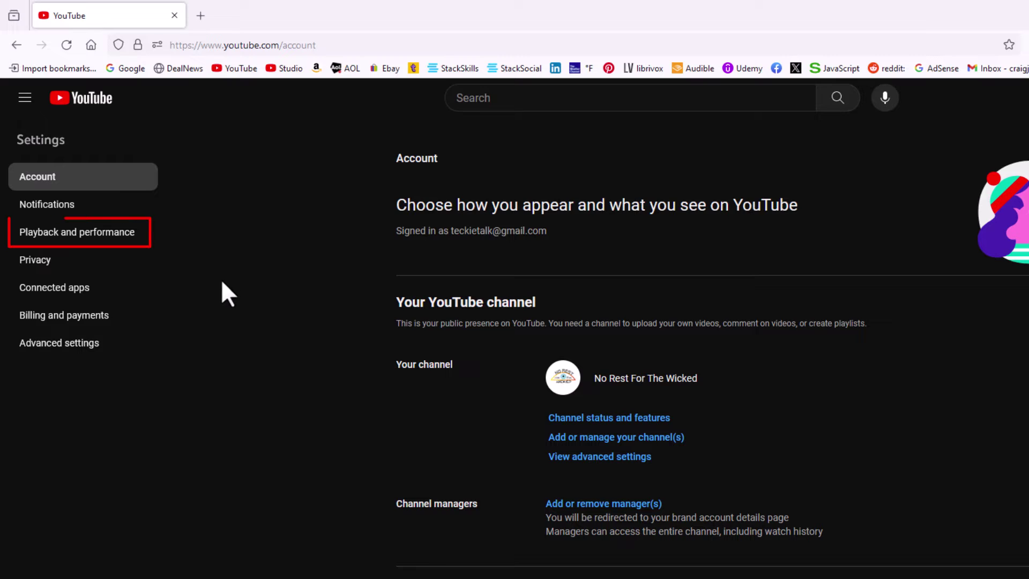
- In Playback and performance, leave 'always show captions' and auto-generated captions both unchecked
{"action": "left_click", "coordinate": [145, 233]}
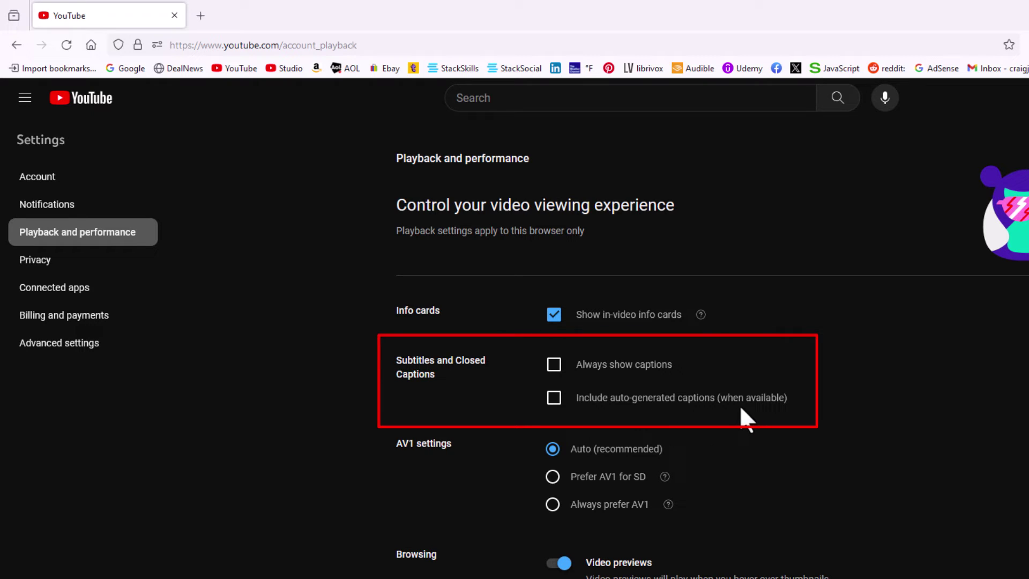
{"action": "left_click", "coordinate": [553, 365]}
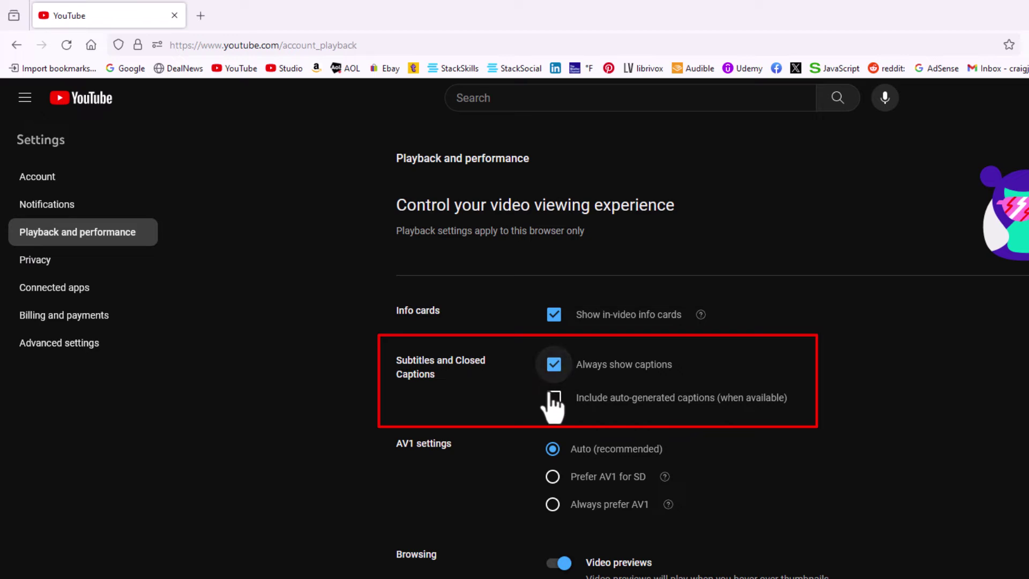
{"action": "left_click", "coordinate": [554, 398]}
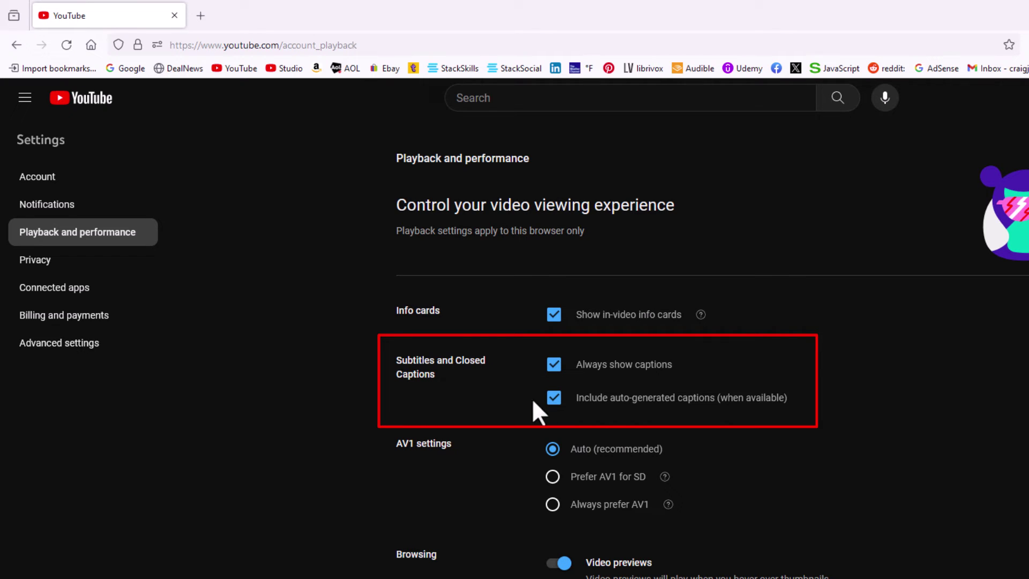
{"action": "left_click", "coordinate": [554, 397]}
{"action": "left_click", "coordinate": [553, 364]}
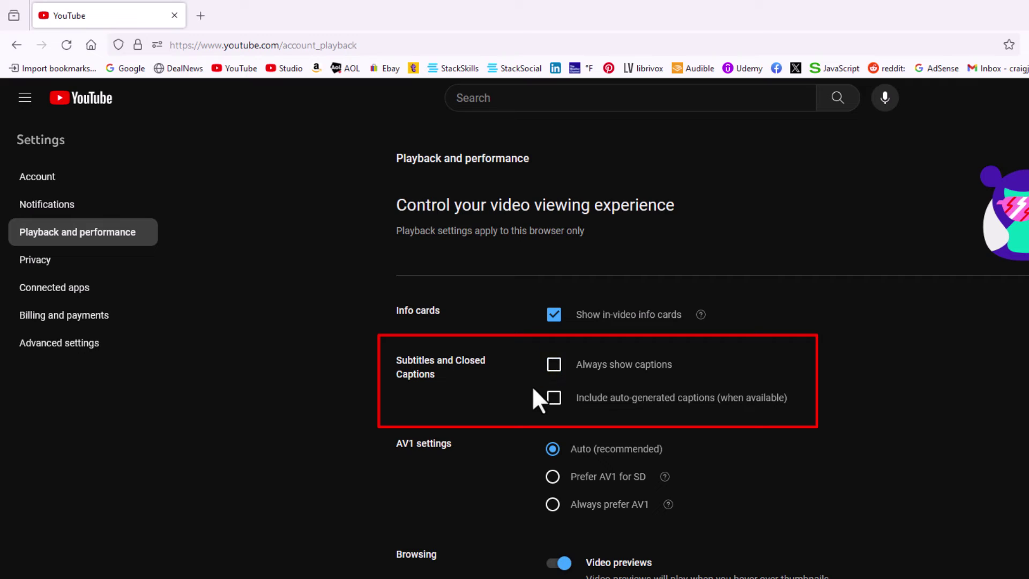